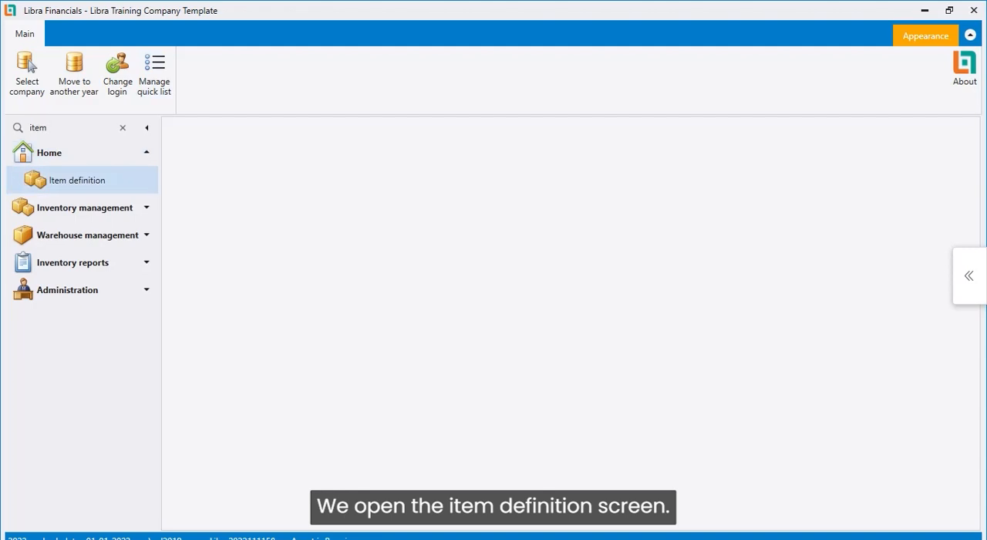
Start a new item definition and assign its serial to the 01-1-3 Food family, accepting the family's default values
key(Return)
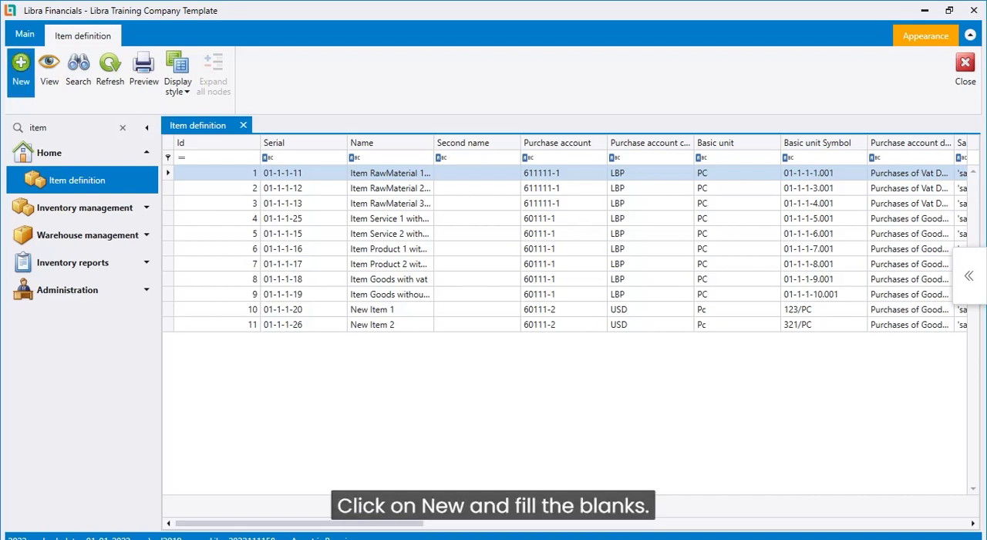
click(21, 69)
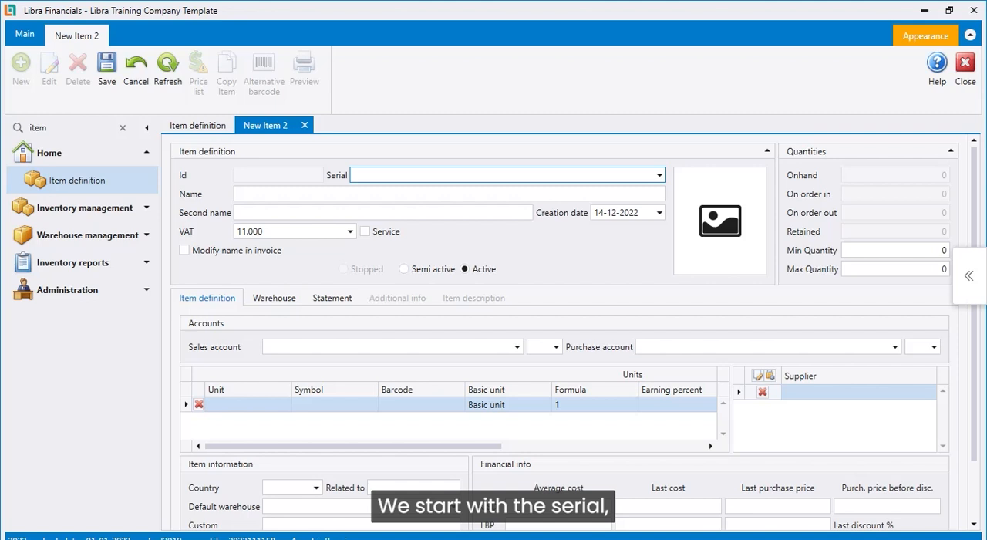
click(660, 175)
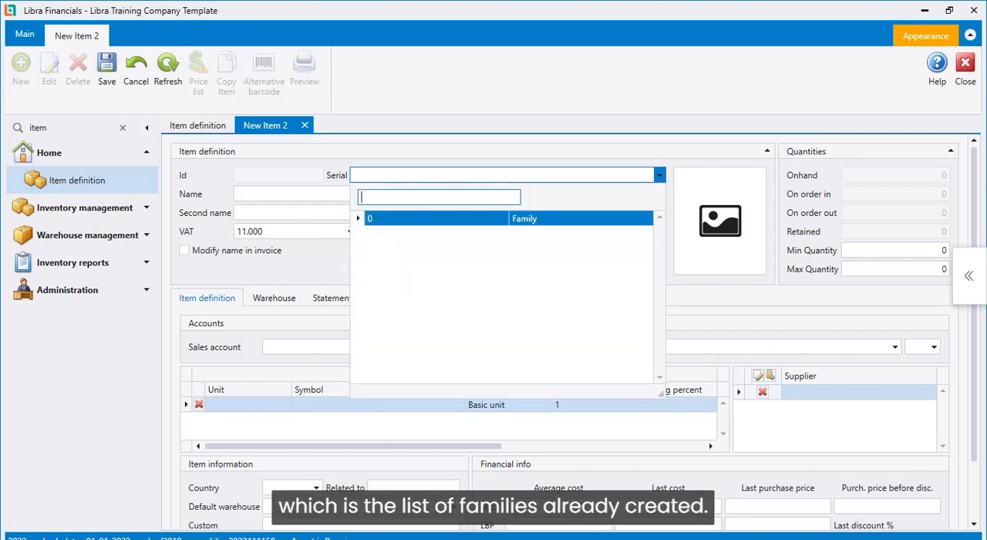
click(358, 218)
click(387, 234)
click(372, 233)
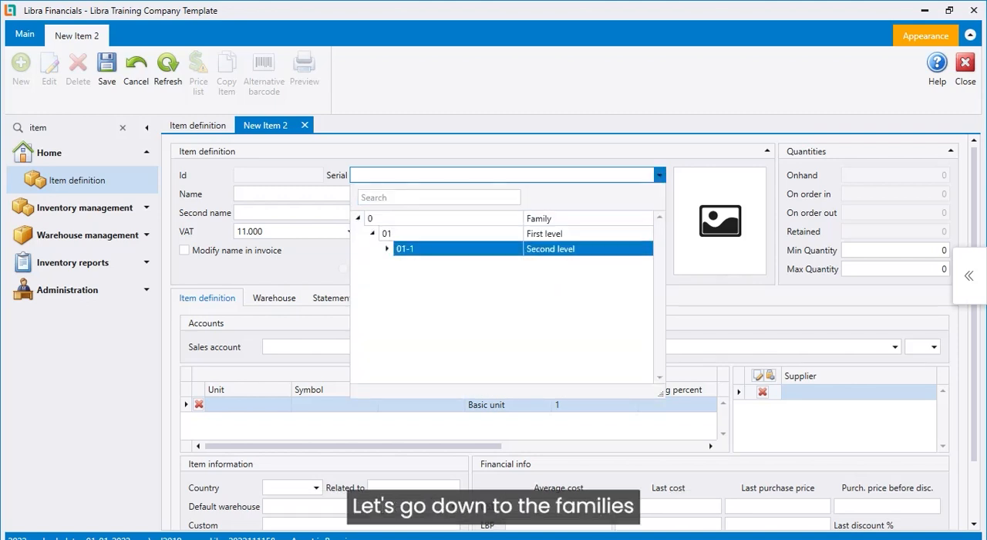
click(387, 249)
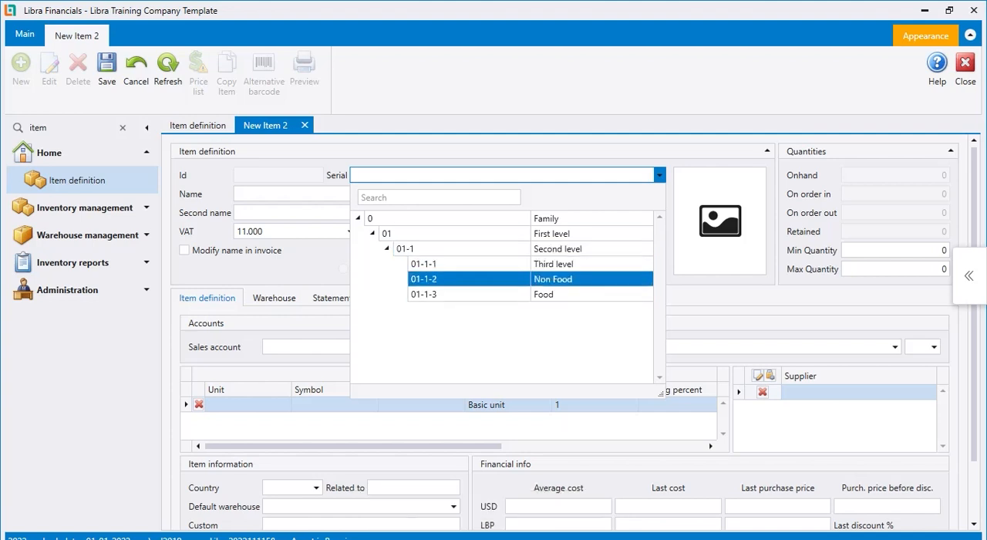
click(493, 295)
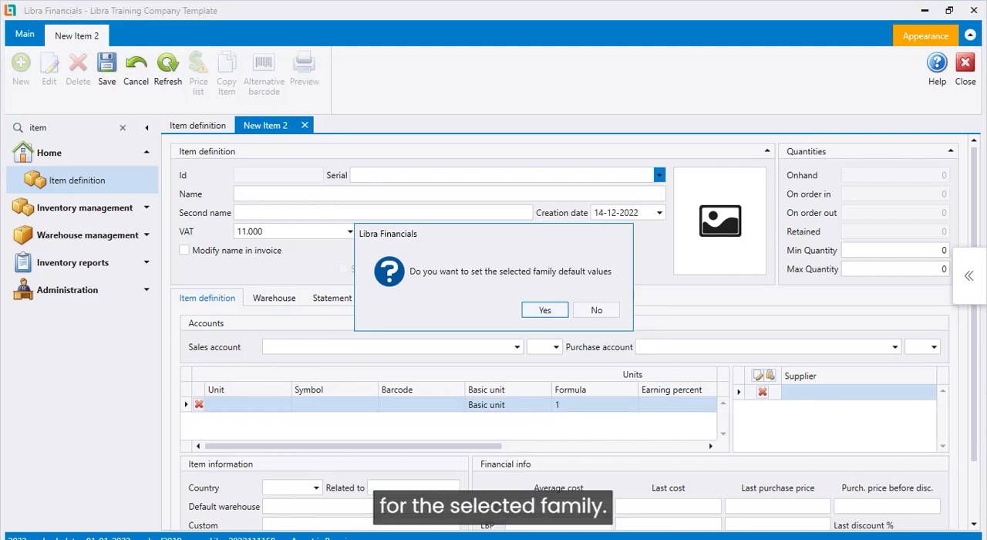
click(545, 310)
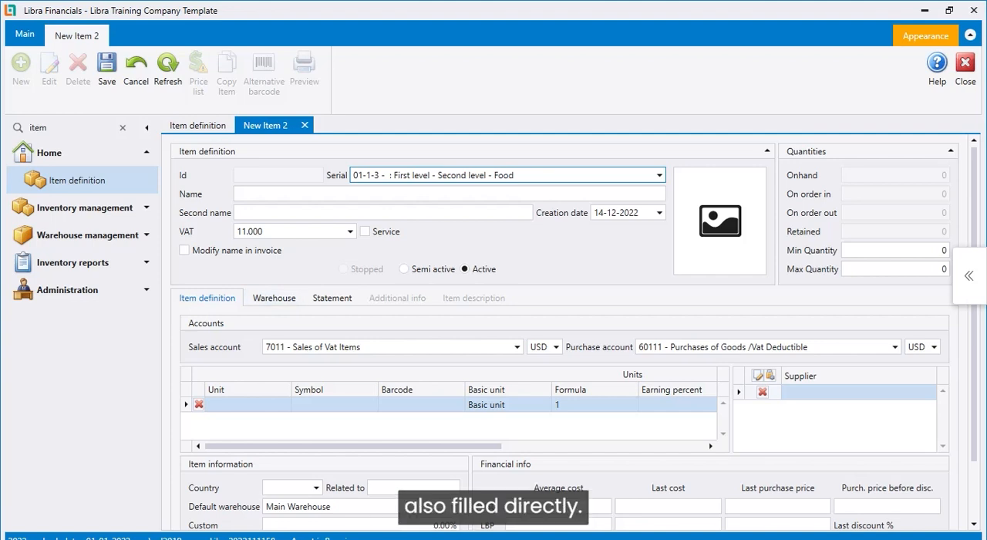
Name the item "Item Food ABC" and leave the second name blank
click(293, 231)
click(449, 194)
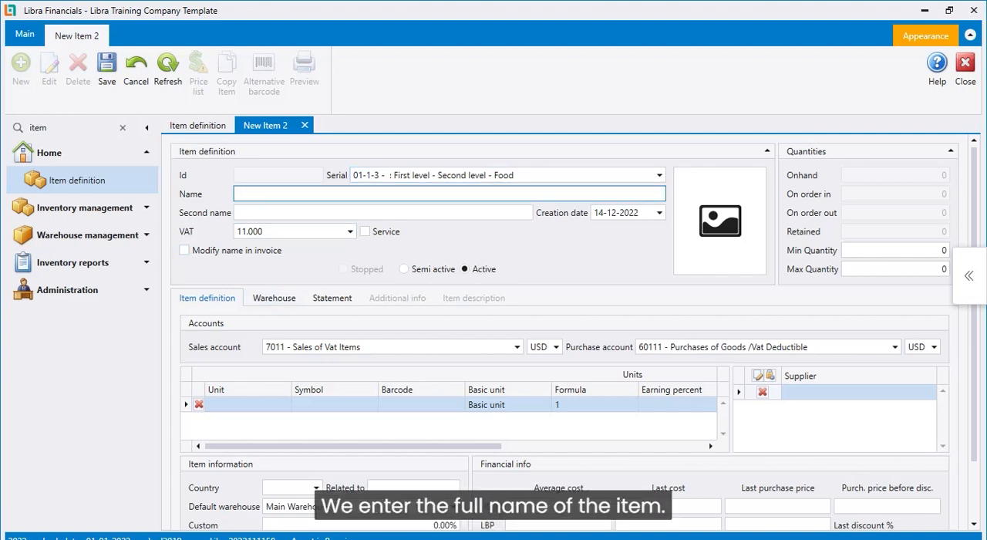
text(Item)
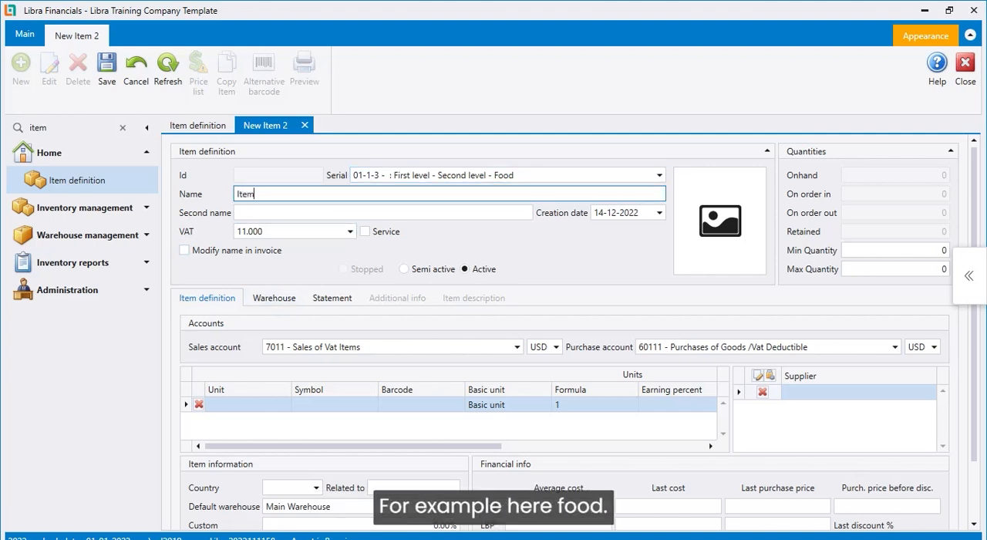
text( Food ABC)
click(240, 213)
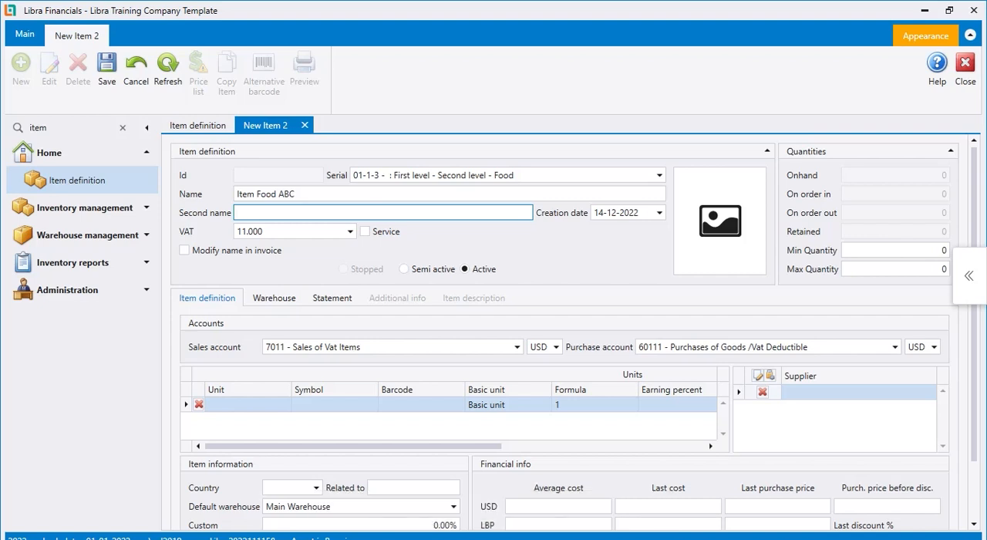
Review the VAT rates available for the item without changing the selected rate
click(349, 231)
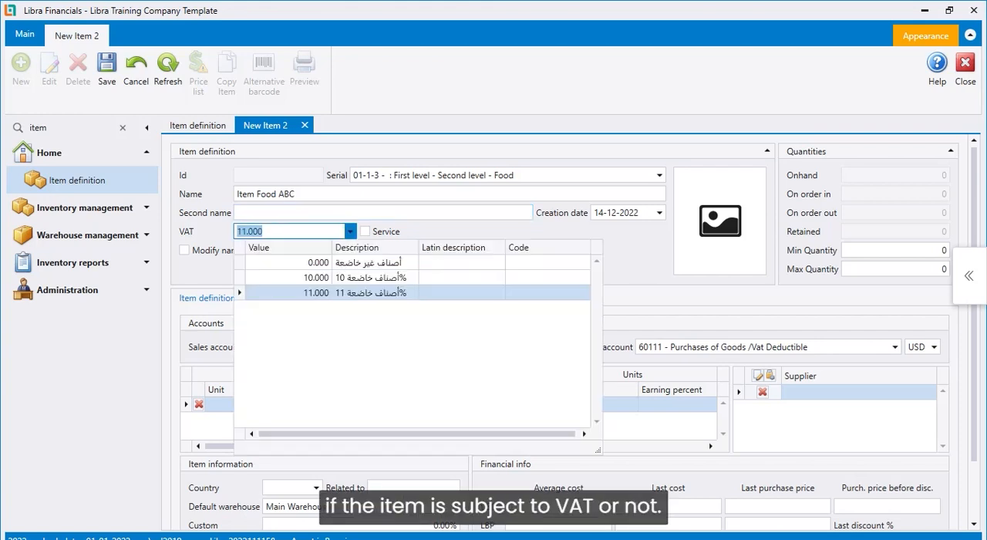
key(Up)
key(Up)
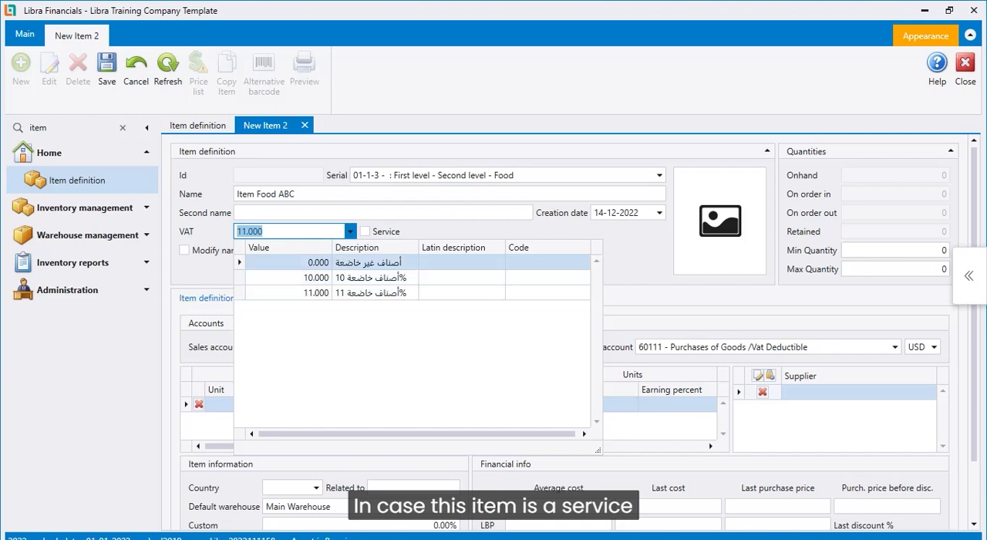
click(364, 231)
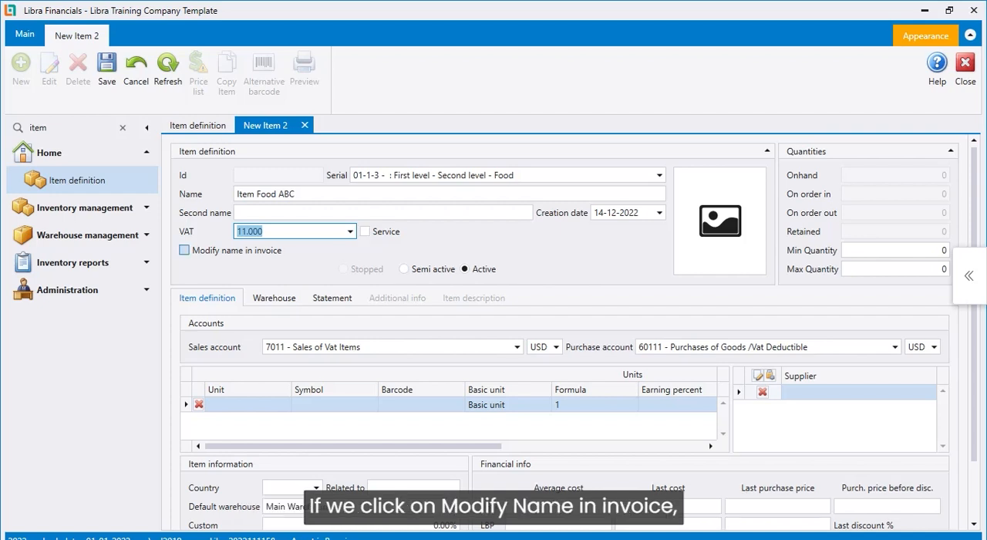
Enable modifying the item's name in invoices, and check the photo options and the minimum and maximum quantity fields
click(184, 250)
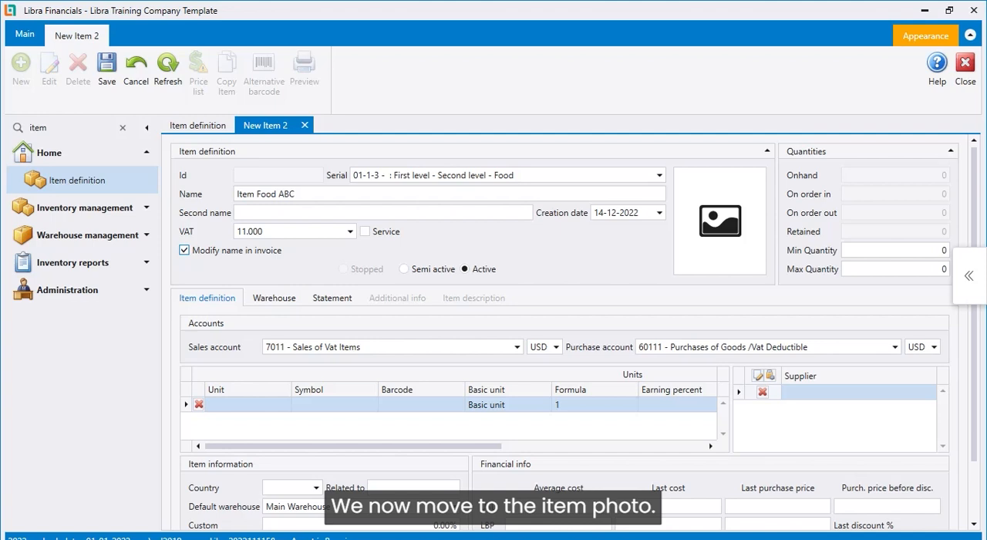
mouse_move(721, 221)
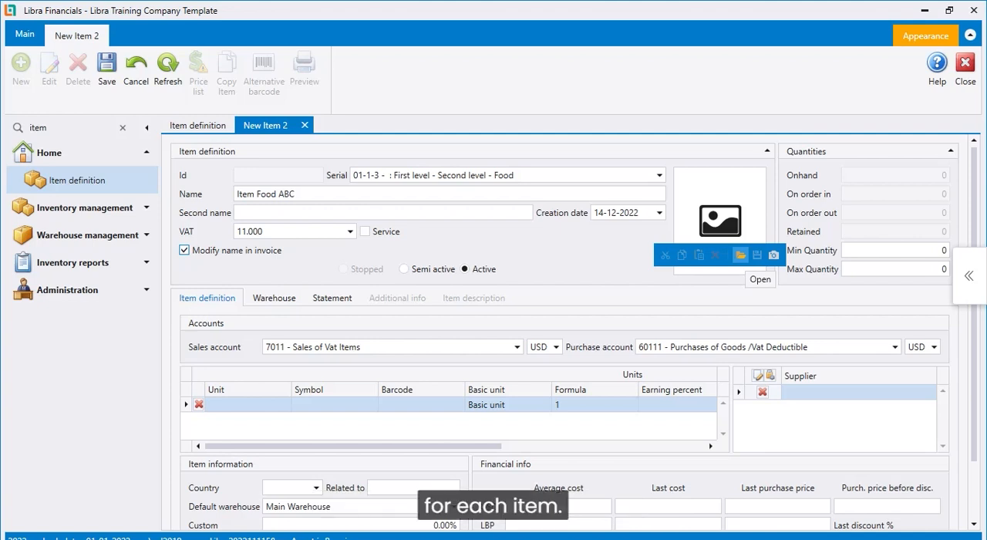
click(896, 250)
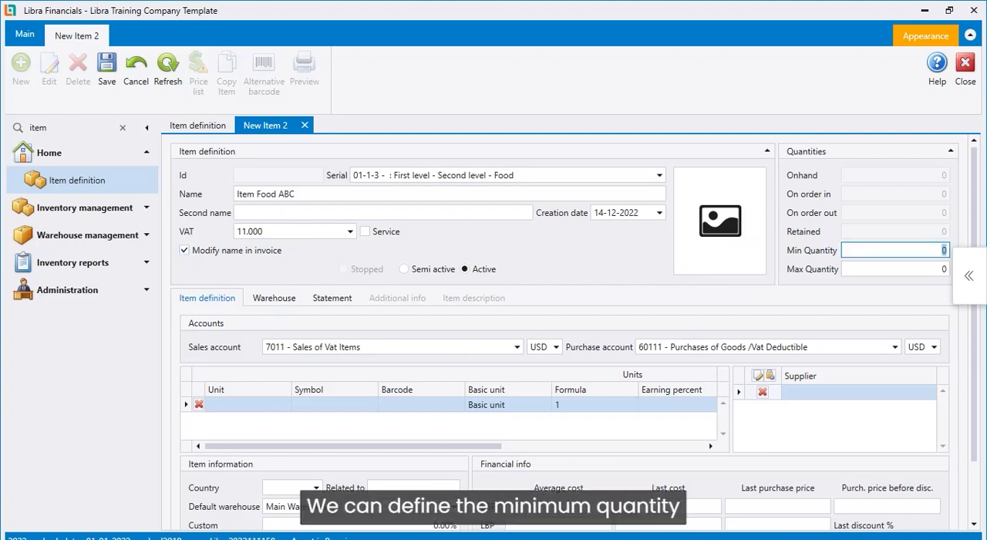
click(896, 269)
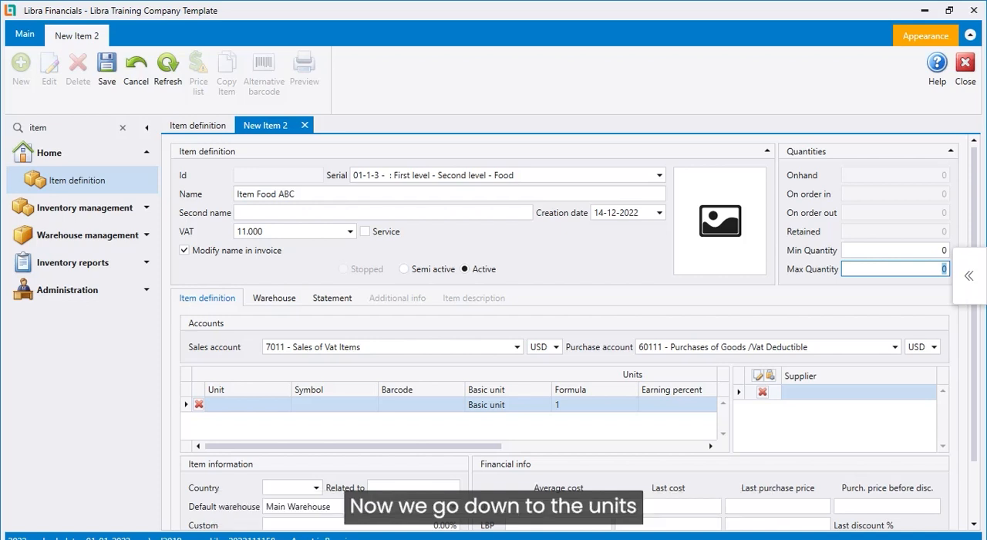
Enter Pc as the item's basic unit with the symbol ABC123/PC
click(247, 405)
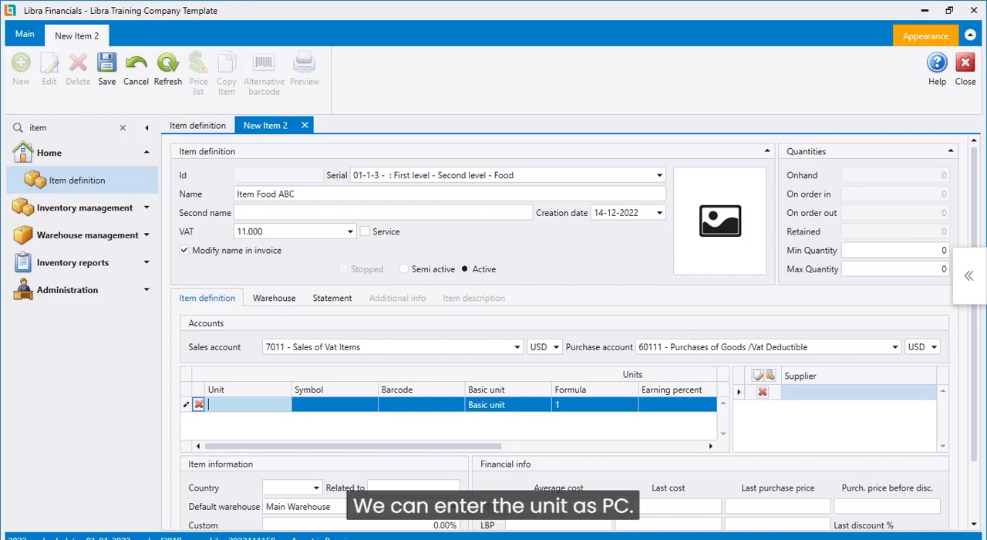
text(Pc)
key(Tab)
text(ABC123/PC)
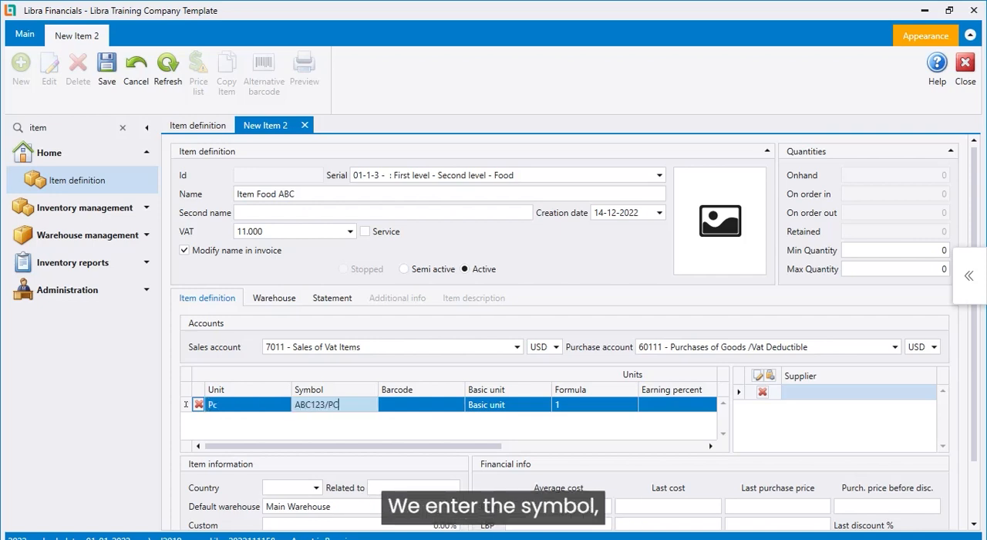
key(Tab)
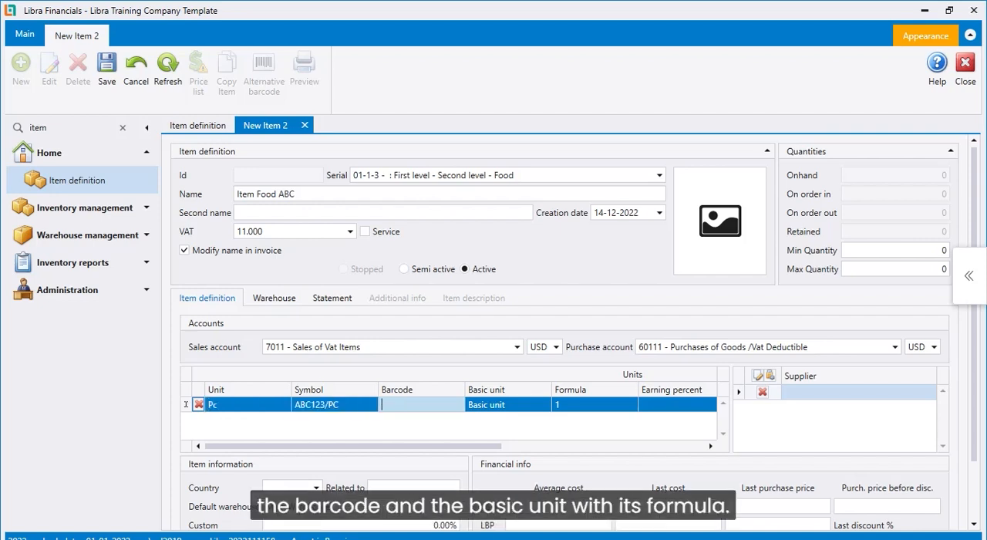
Complete the Pc unit row with its default values and the For sale state, and begin another unit row
key(Tab)
key(Tab)
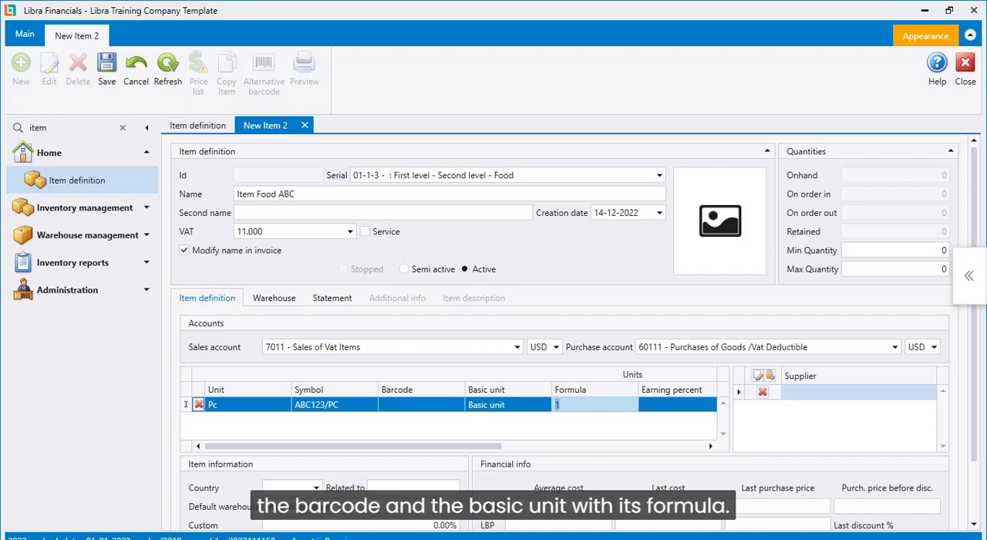
key(Tab)
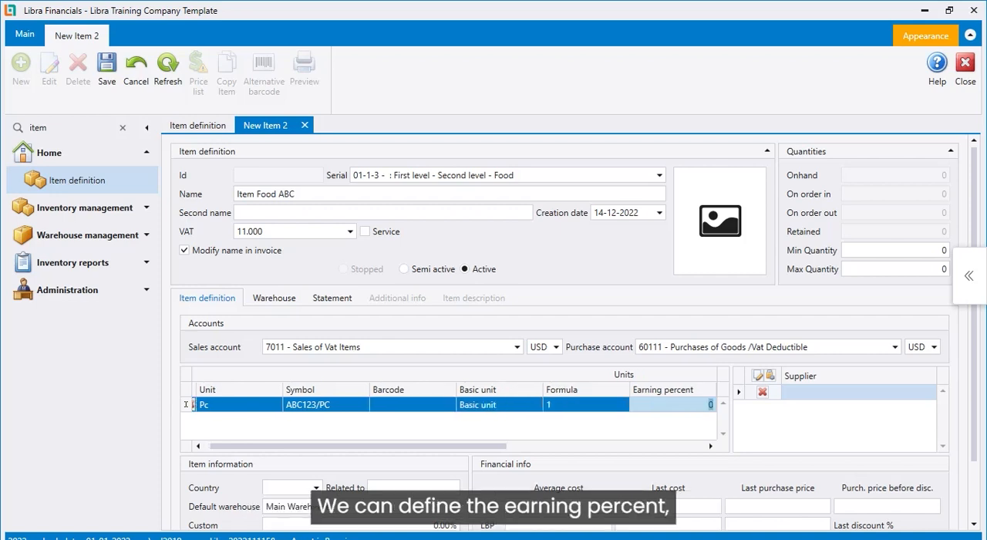
key(Tab)
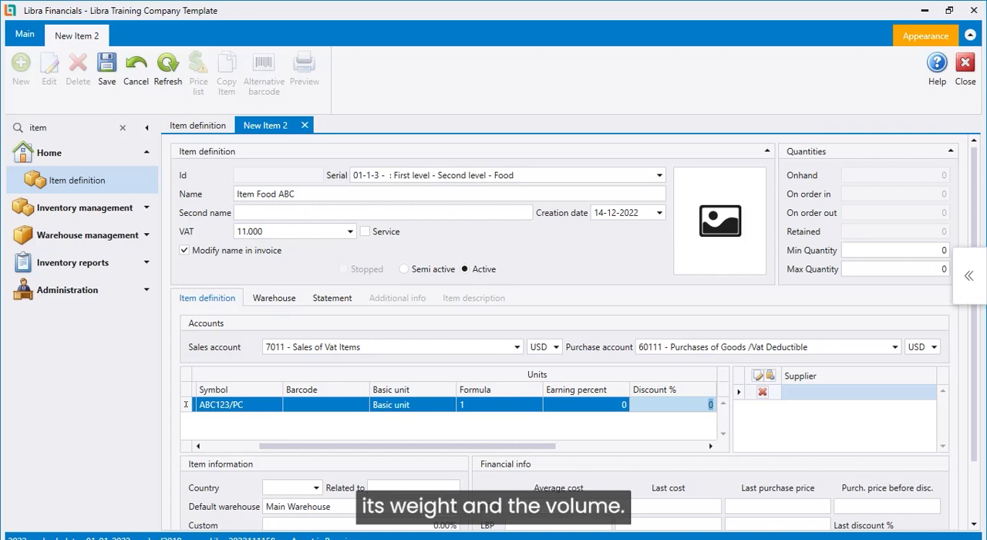
key(Tab)
key(Tab)
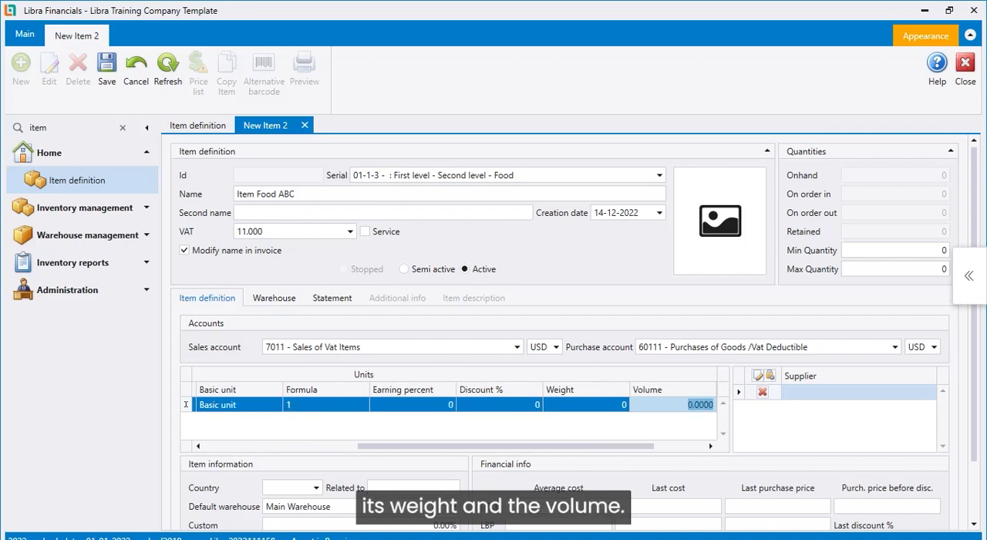
key(Tab)
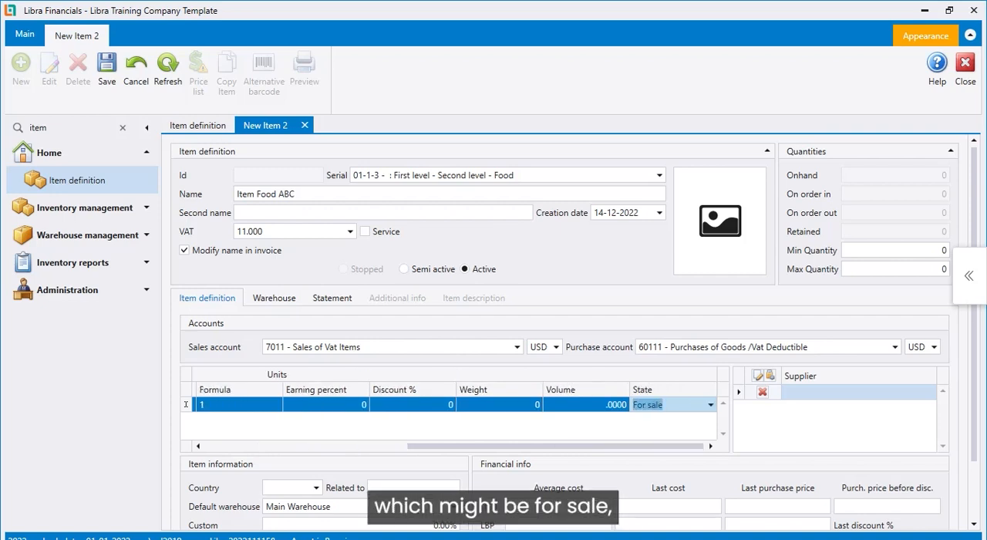
key(alt+Down)
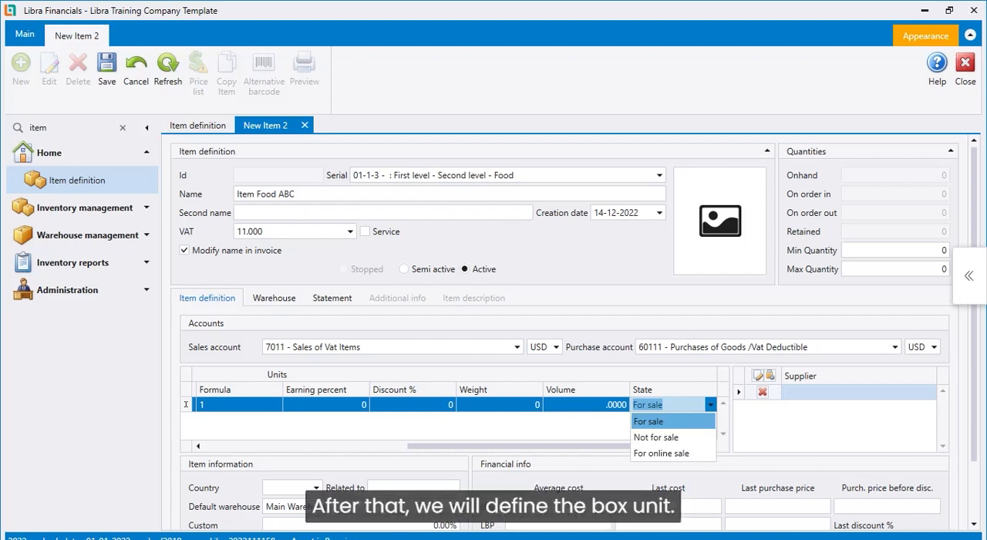
key(Tab)
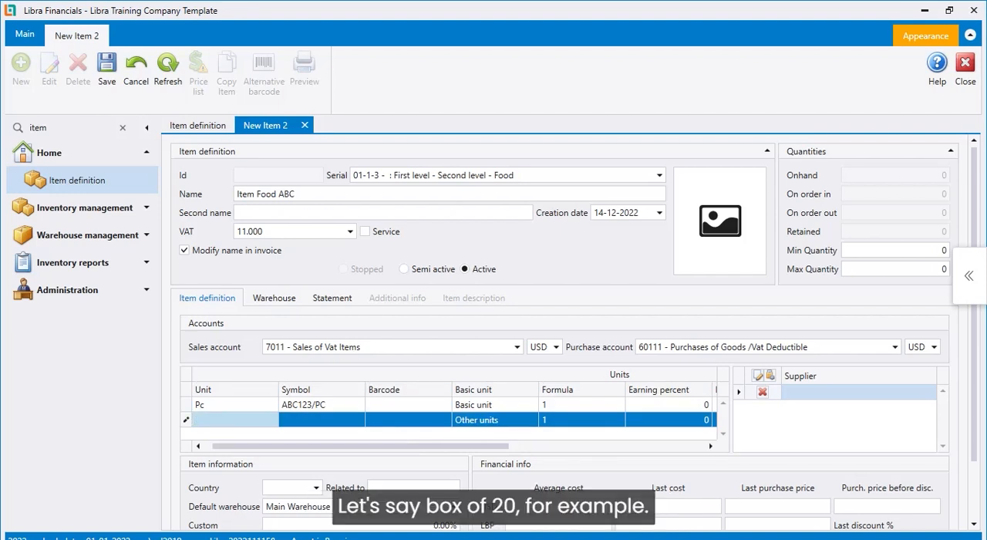
Define a second unit Box20 with symbol ABC123/B20, type Other units and formula 20, keeping its remaining defaults
text(Box20)
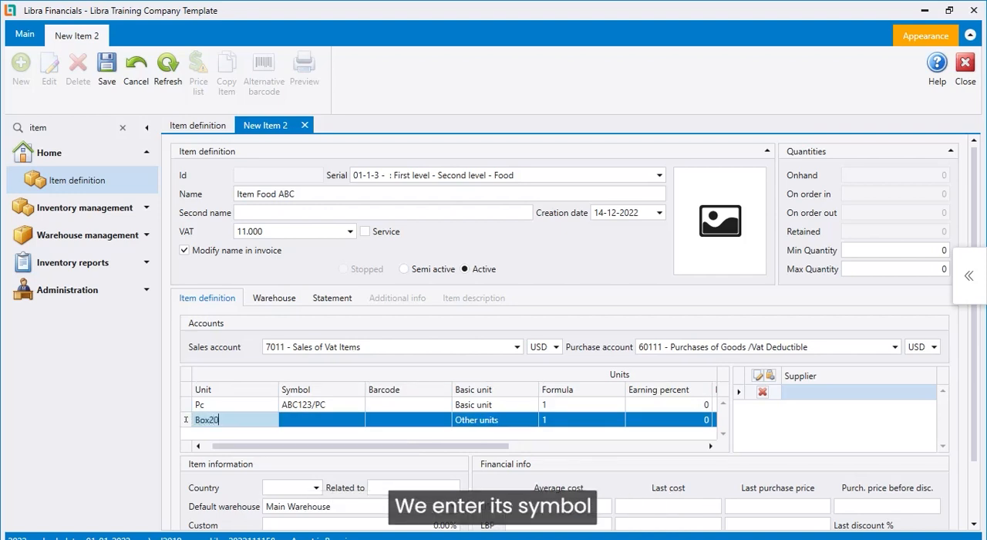
key(Tab)
text(ABC123/B20)
key(Tab)
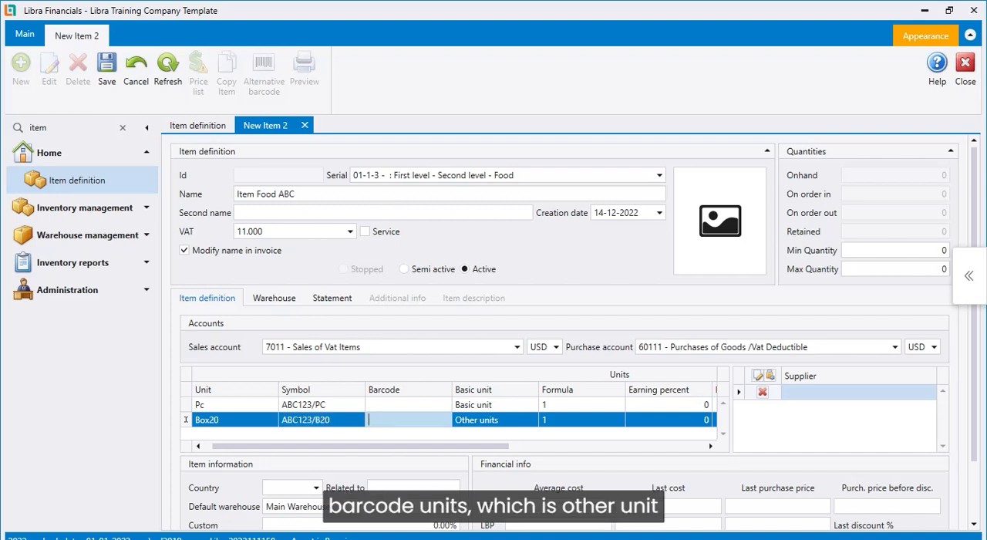
key(Tab)
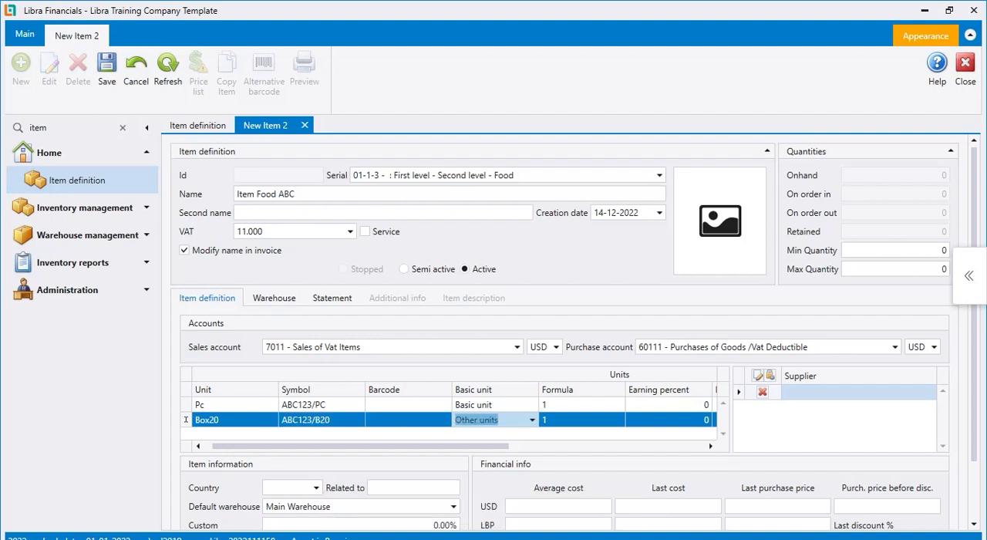
key(Tab)
text(20)
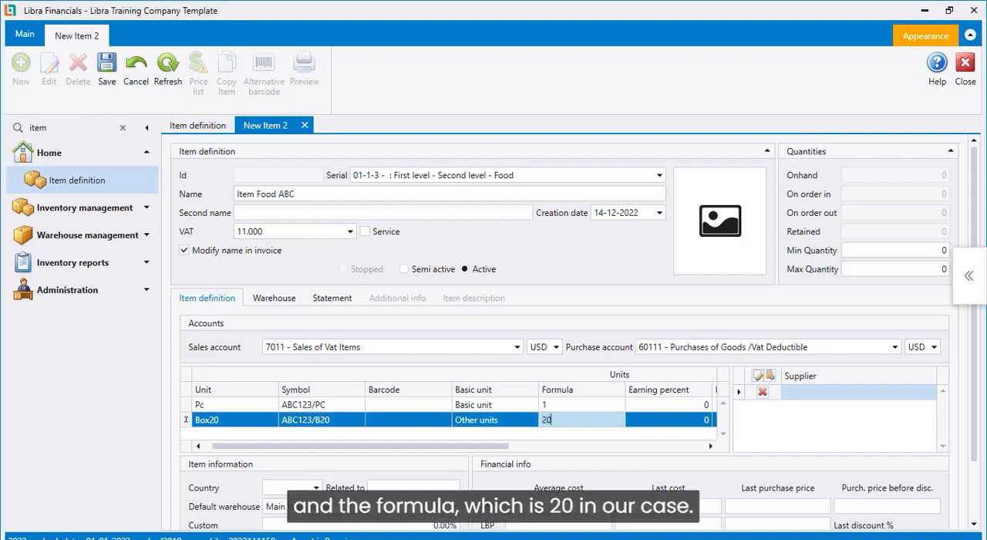
key(Tab)
key(Tab)
key(Tab)
key(Tab)
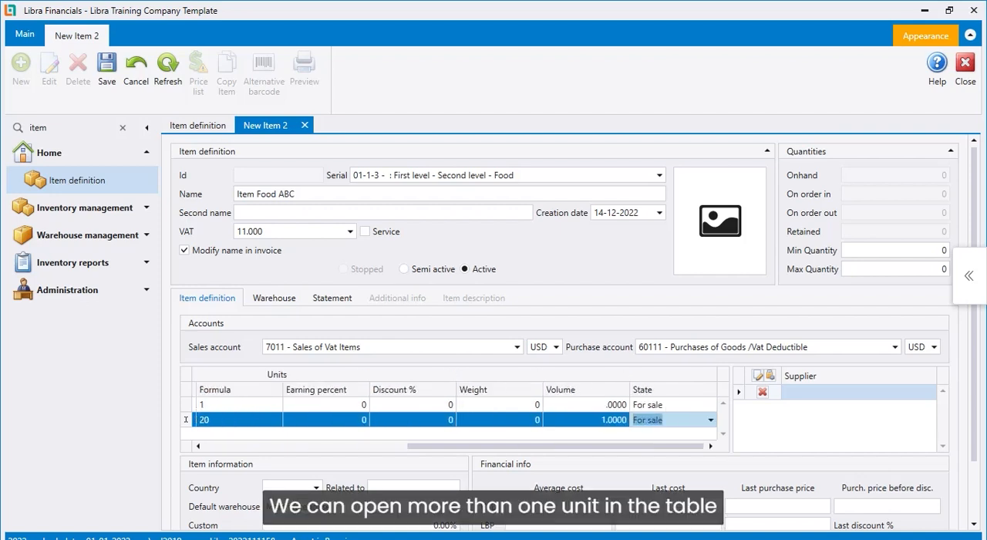
key(Tab)
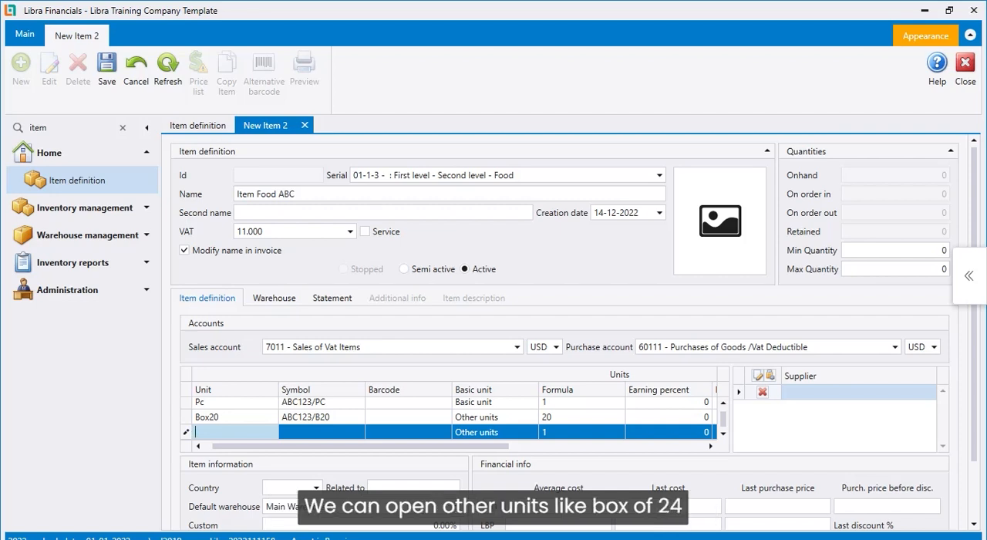
Define a third unit Box24 with symbol ABC123/B24, type Other units and formula 24
text(Box24)
key(Tab)
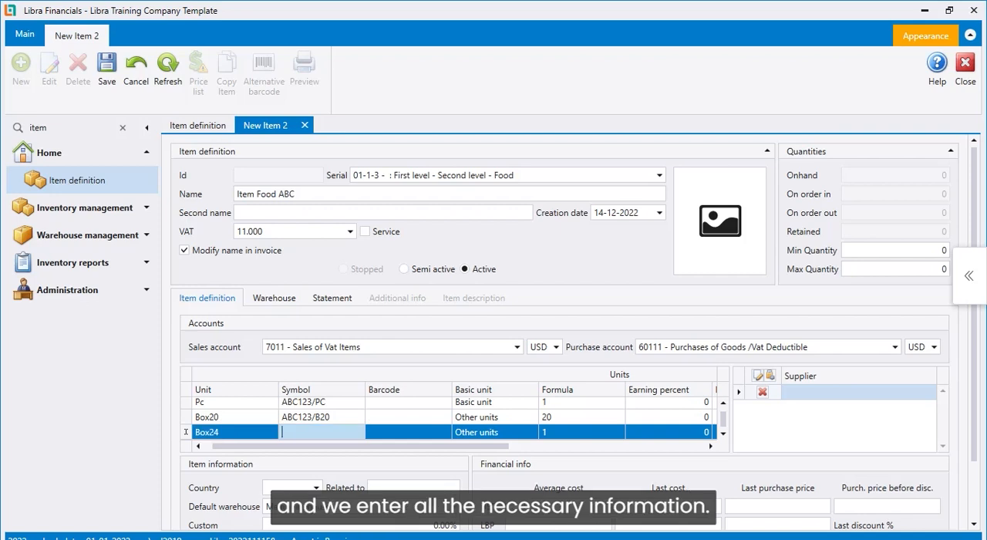
text(ABC123/B24)
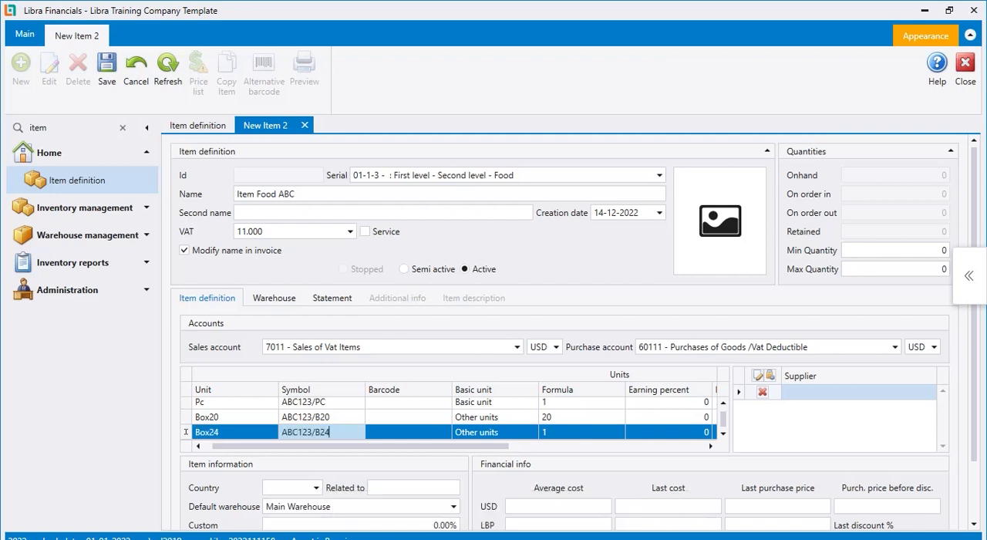
key(Tab)
key(Tab)
key(Tab)
text(24)
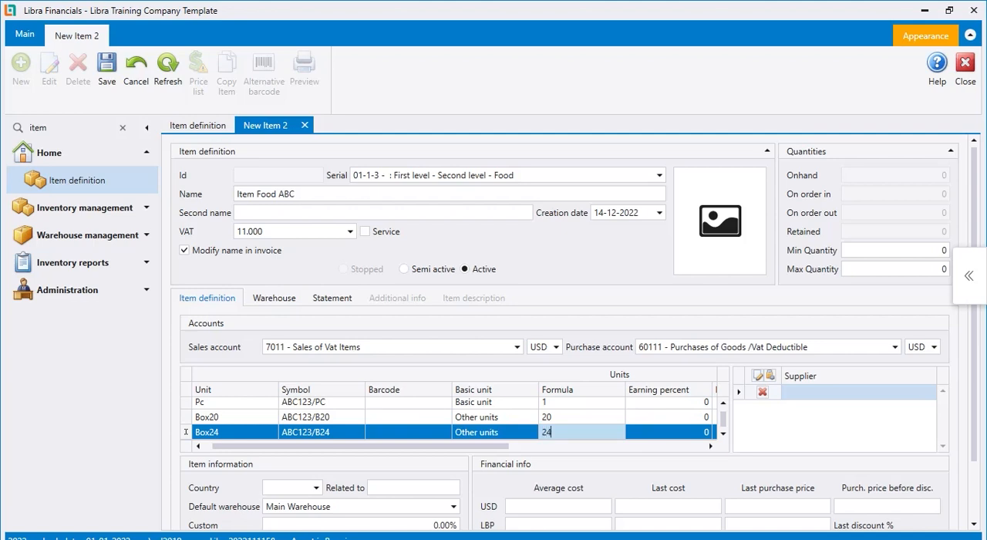
key(Tab)
Check the item's custom percentage and set its default warehouse to N Depot under Depot
scroll(564, 332, down, 3)
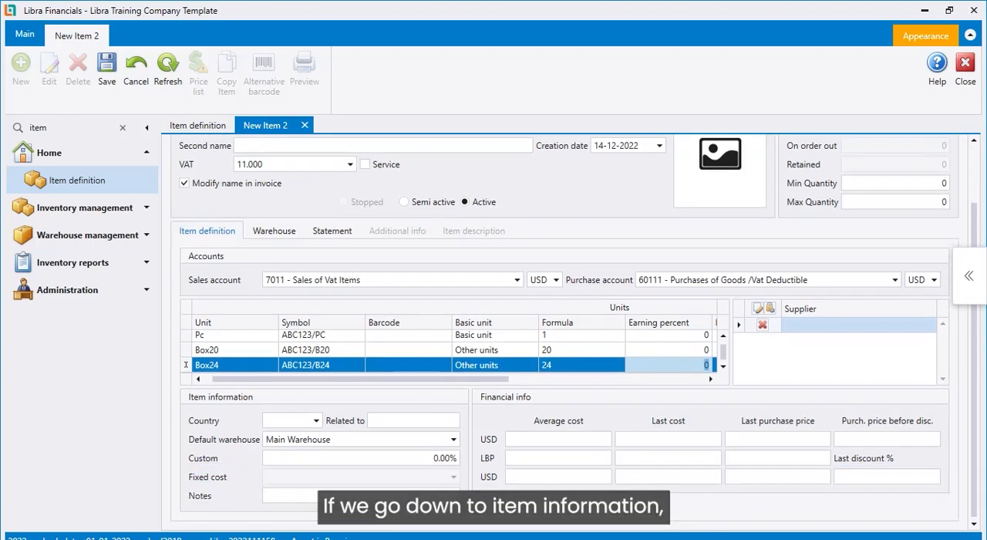
click(420, 458)
double_click(436, 458)
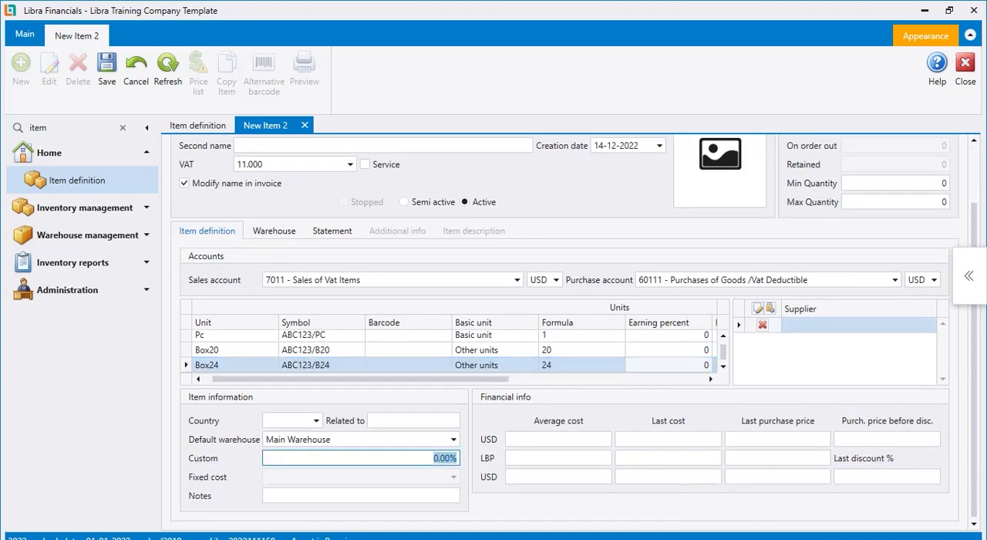
click(453, 440)
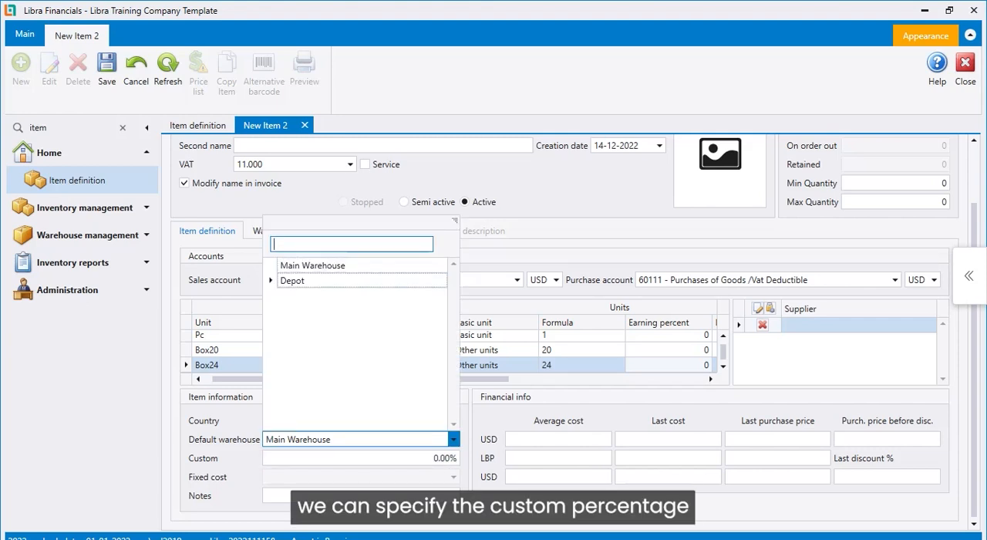
click(271, 281)
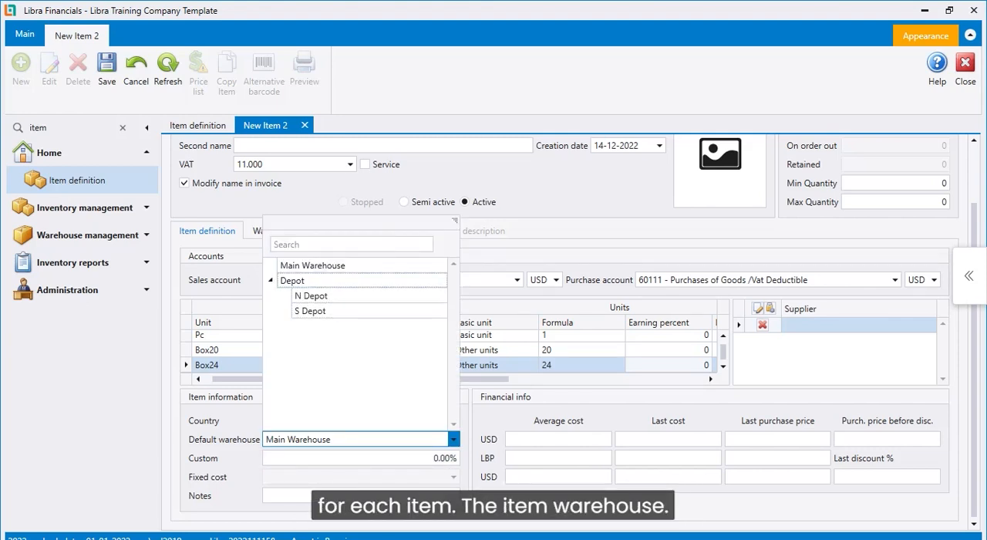
click(312, 296)
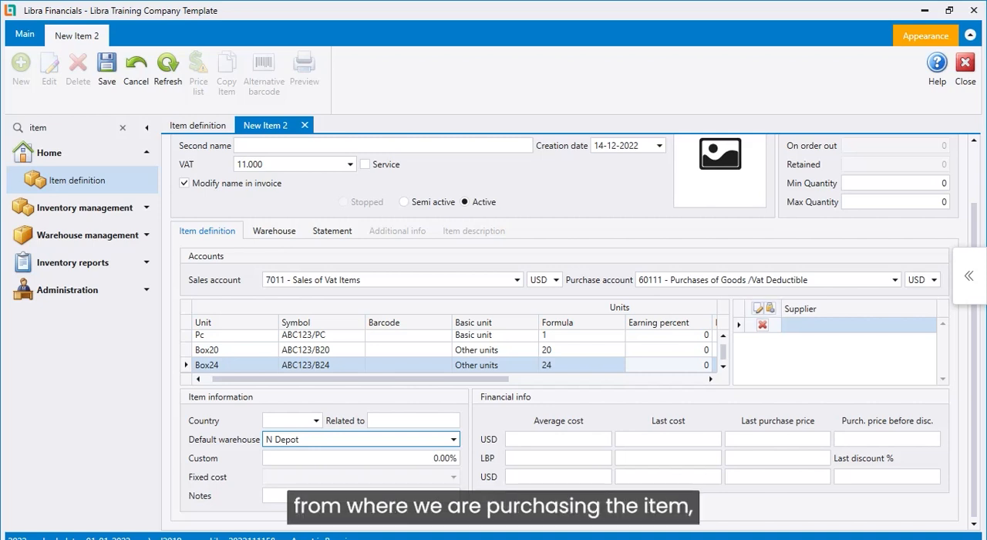
Check the item's supplier row and save the new item
click(763, 324)
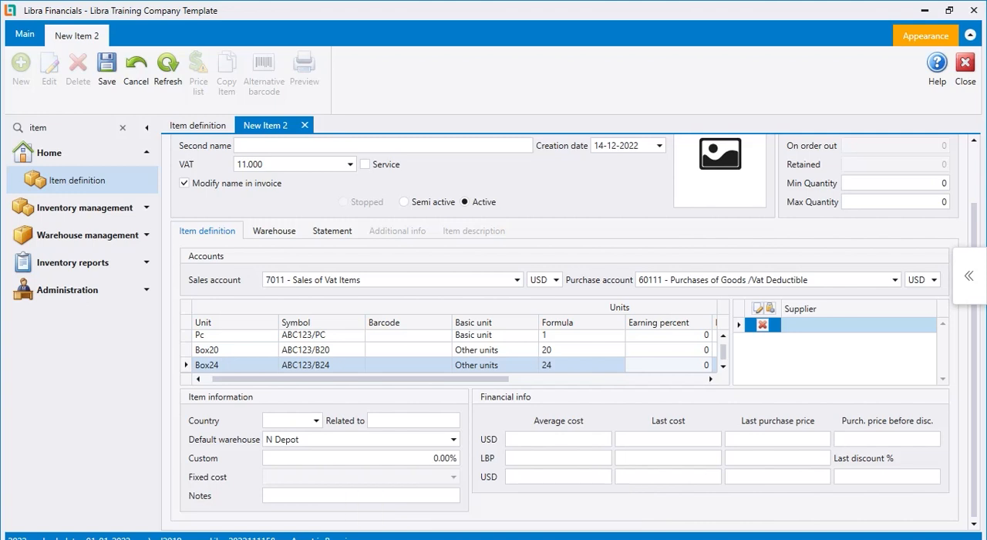
scroll(274, 297, up, 2)
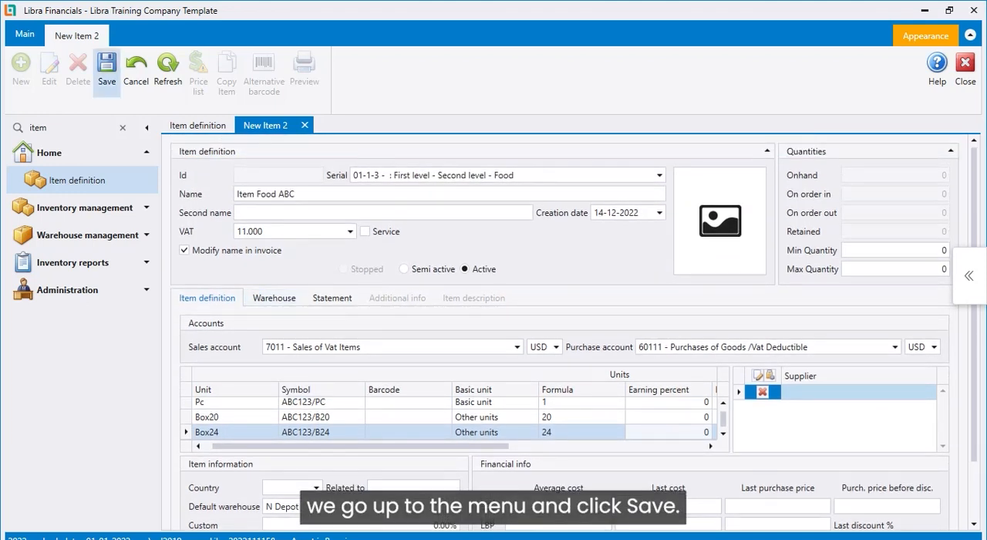
click(107, 73)
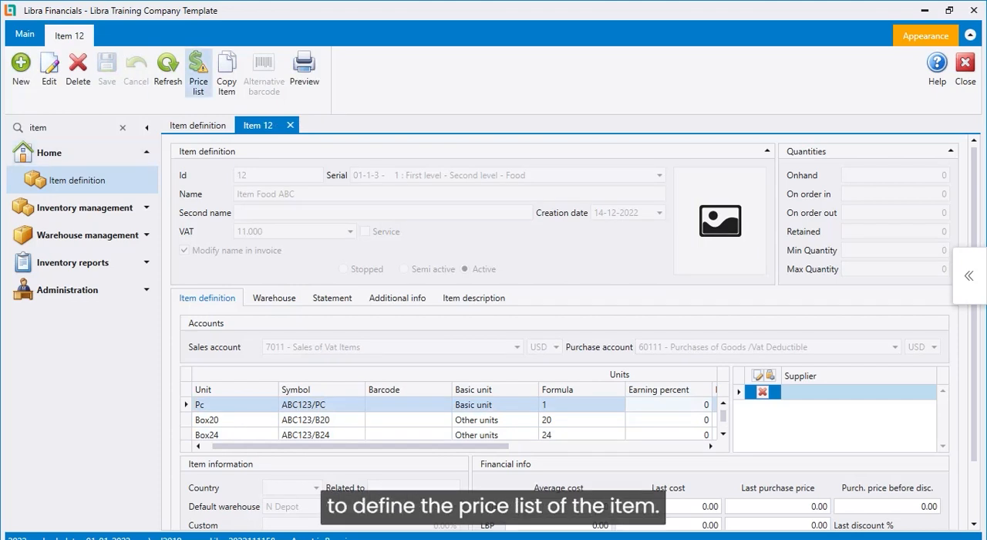
Open the item's price list for editing and look through the unit prices in the default, retail and employees lists
click(198, 73)
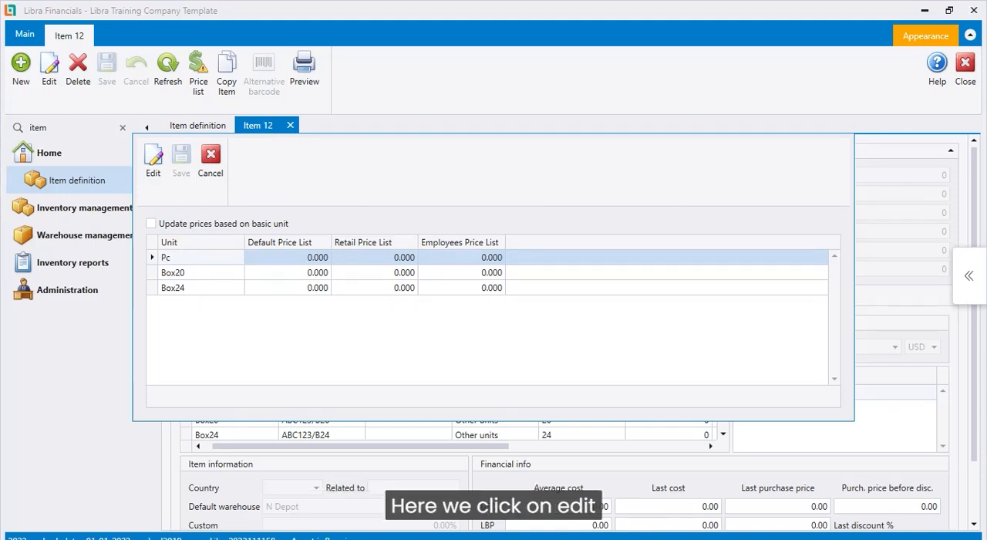
click(153, 160)
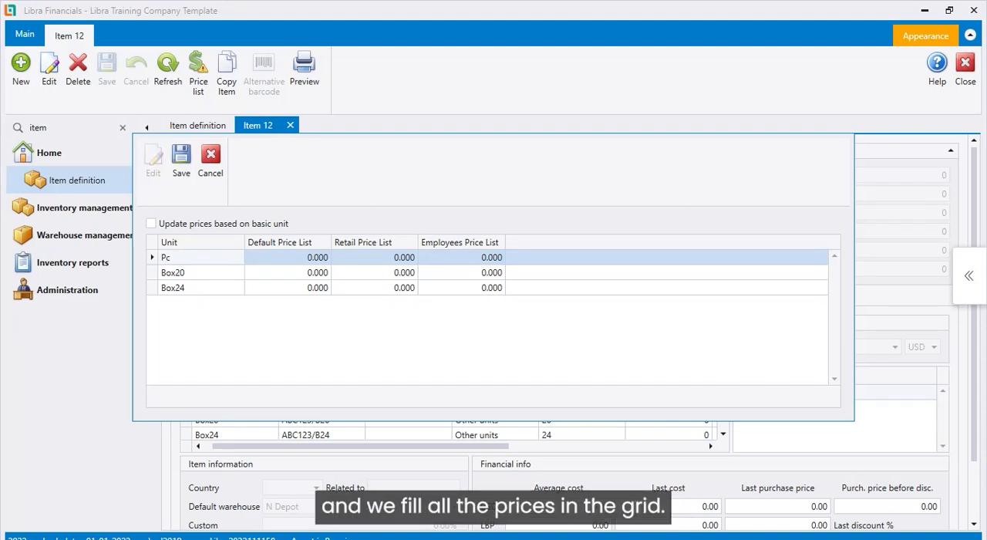
click(305, 258)
click(391, 258)
click(477, 258)
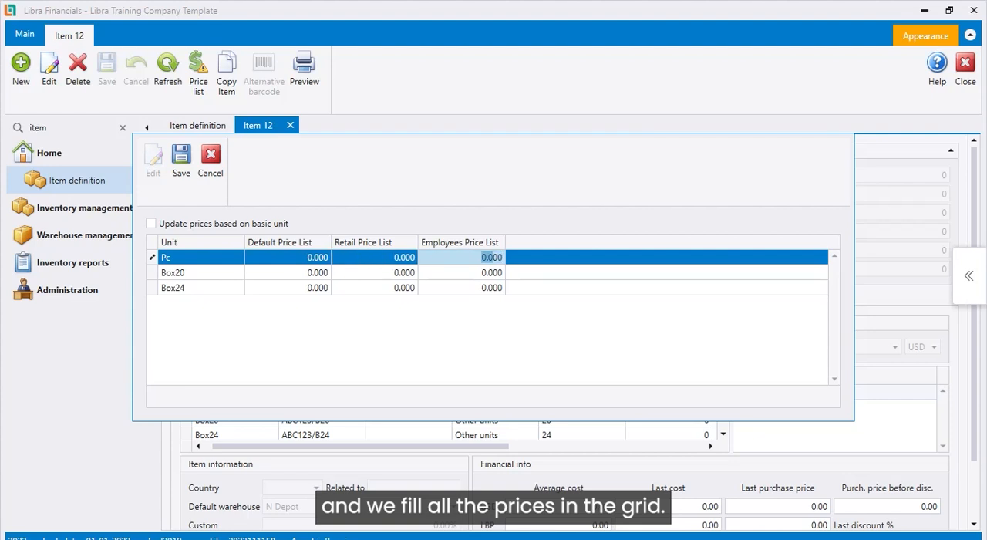
click(477, 288)
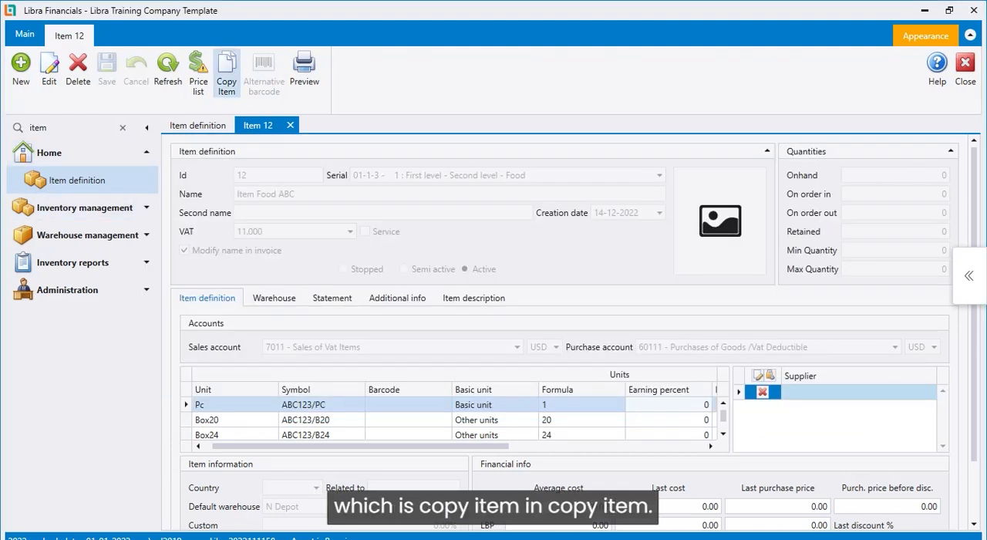
Copy Item Food ABC with its corresponding stock info and name the copy Item Food XYZ
click(226, 71)
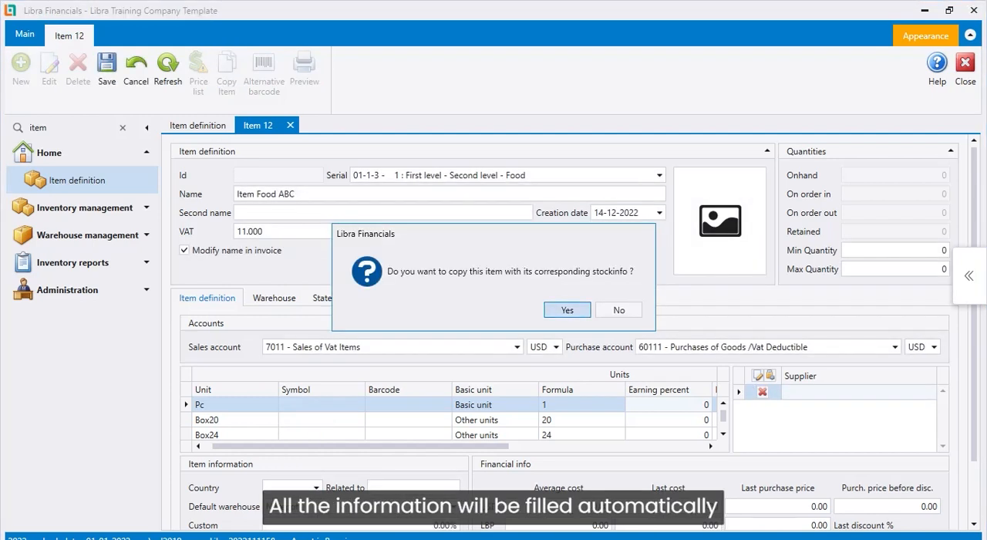
key(Return)
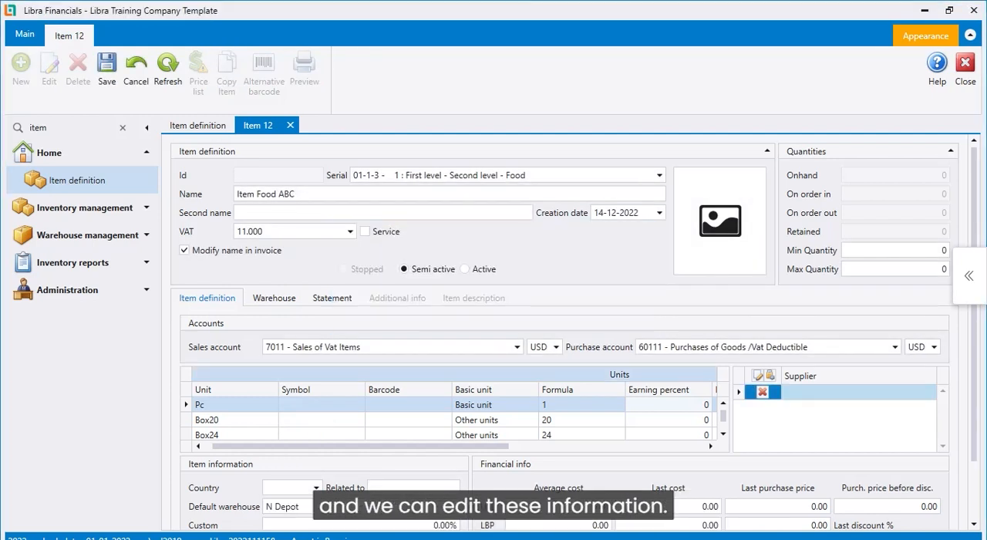
double_click(286, 193)
text(XYZ)
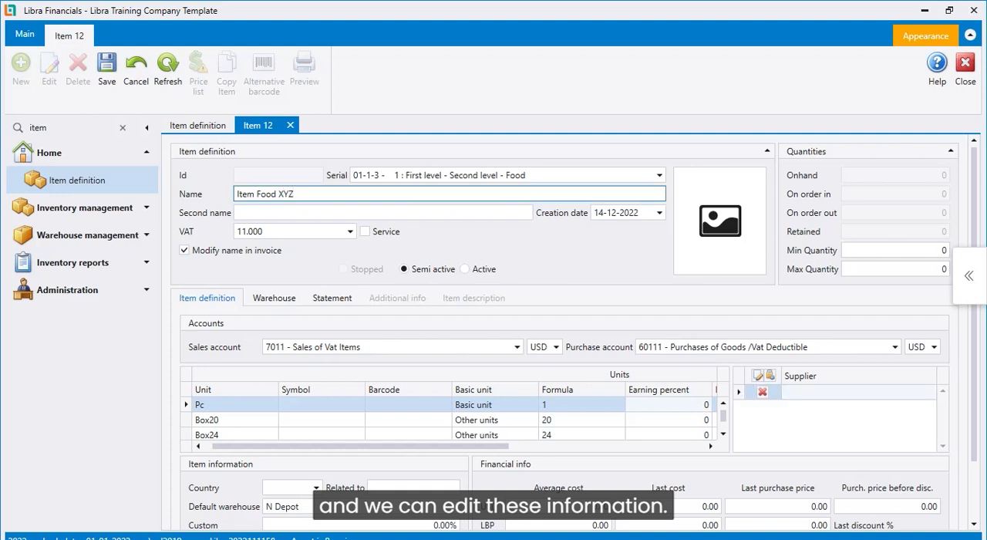
Enter the copied item's unit symbols: XYZ123/PC for Pc, XYZ/123/B20 for Box20 and XYZ123/B24 for Box24
click(321, 405)
text(XYZ123/PC)
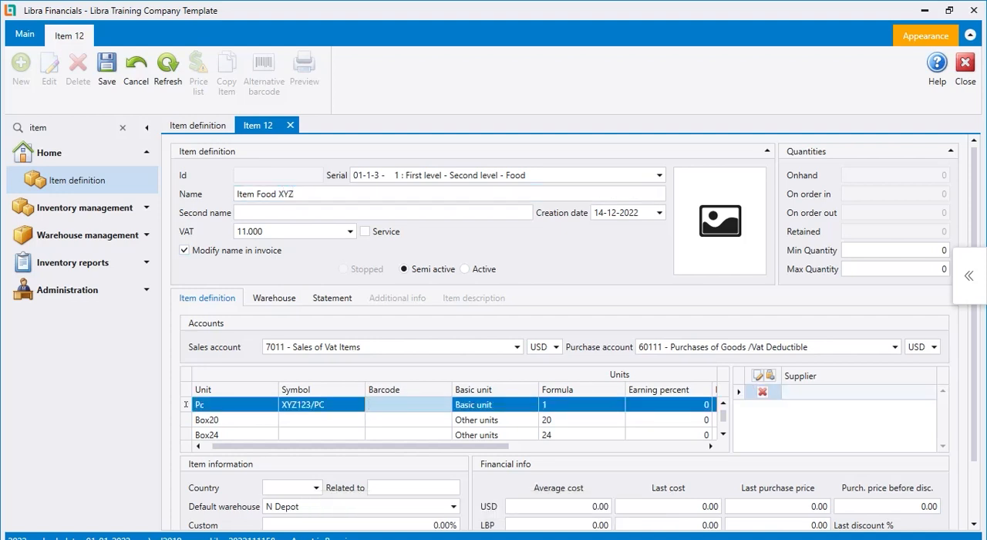
key(Down)
text(XYZ/123/B20)
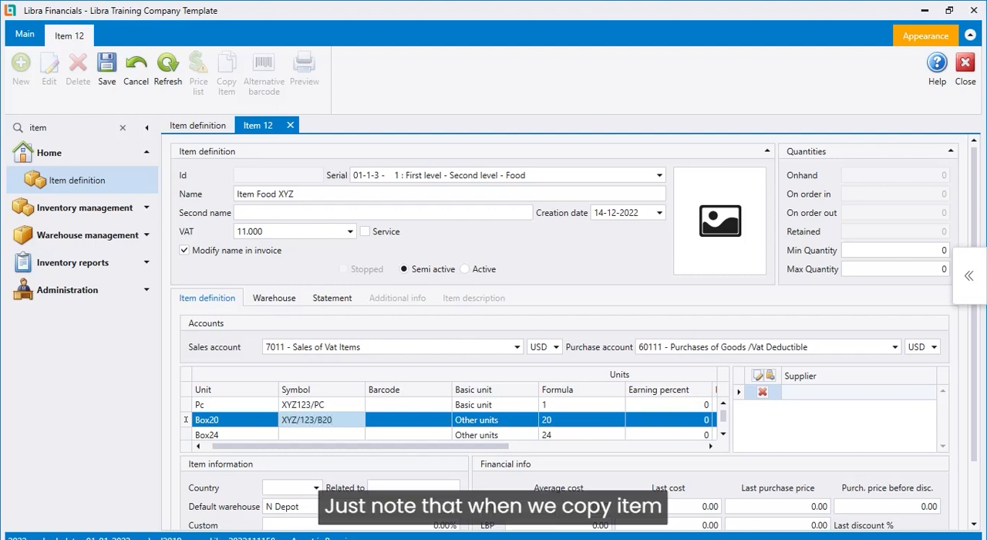
key(Down)
text(XY)
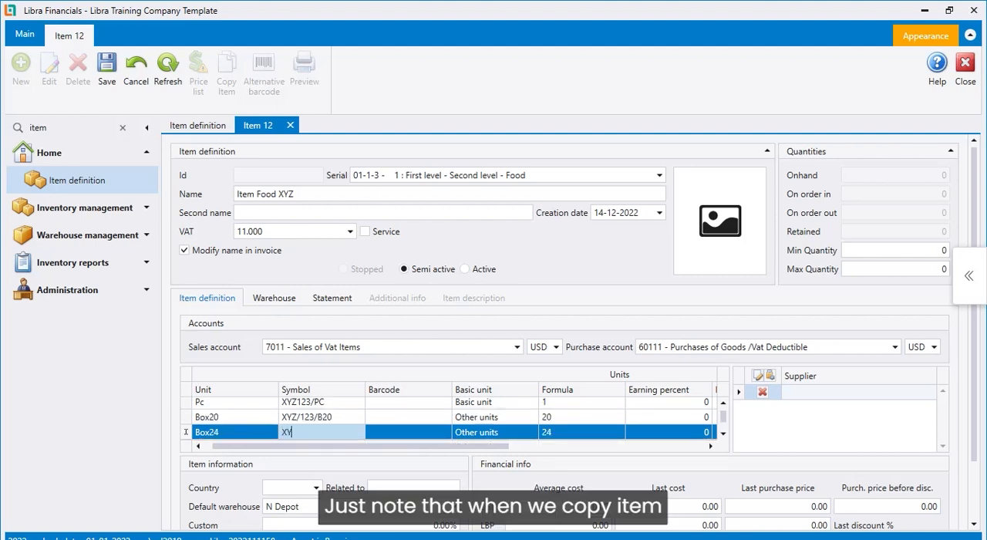
text(Z123/B24)
key(Tab)
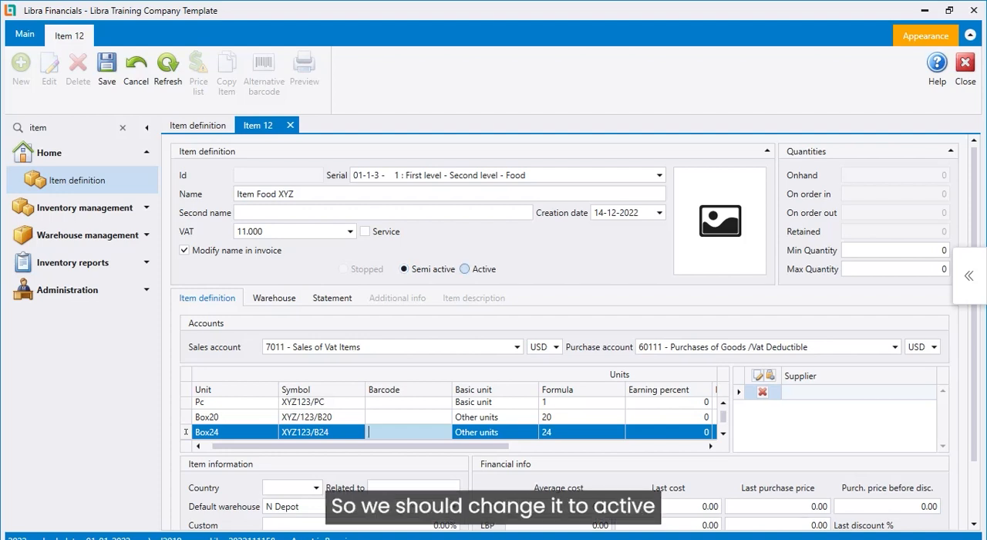
Set the copied item's status to Active and save it
click(464, 268)
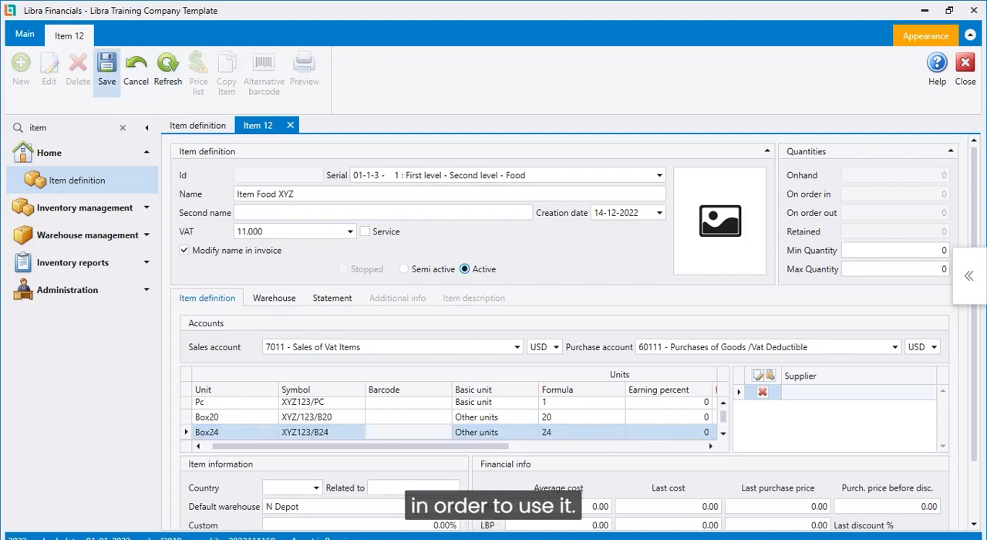
click(106, 71)
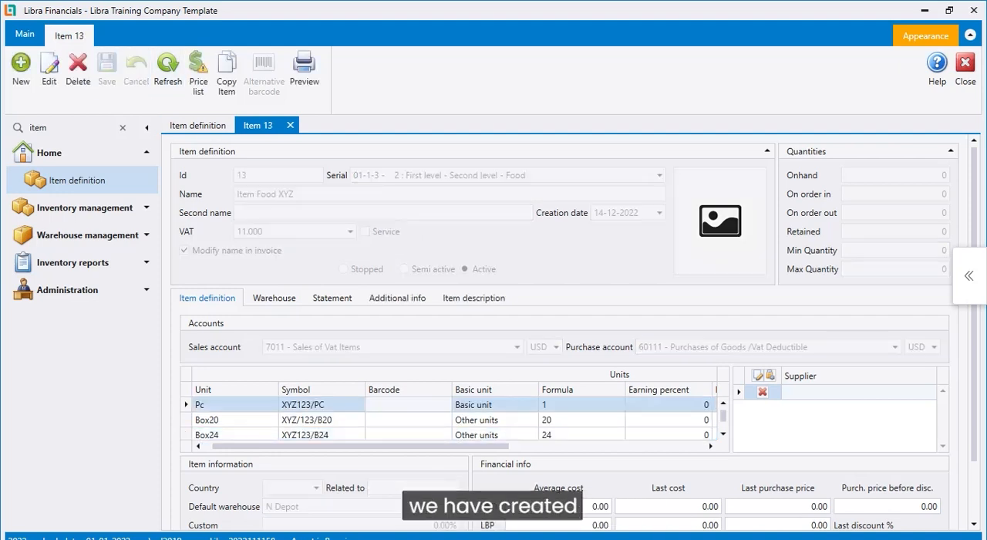